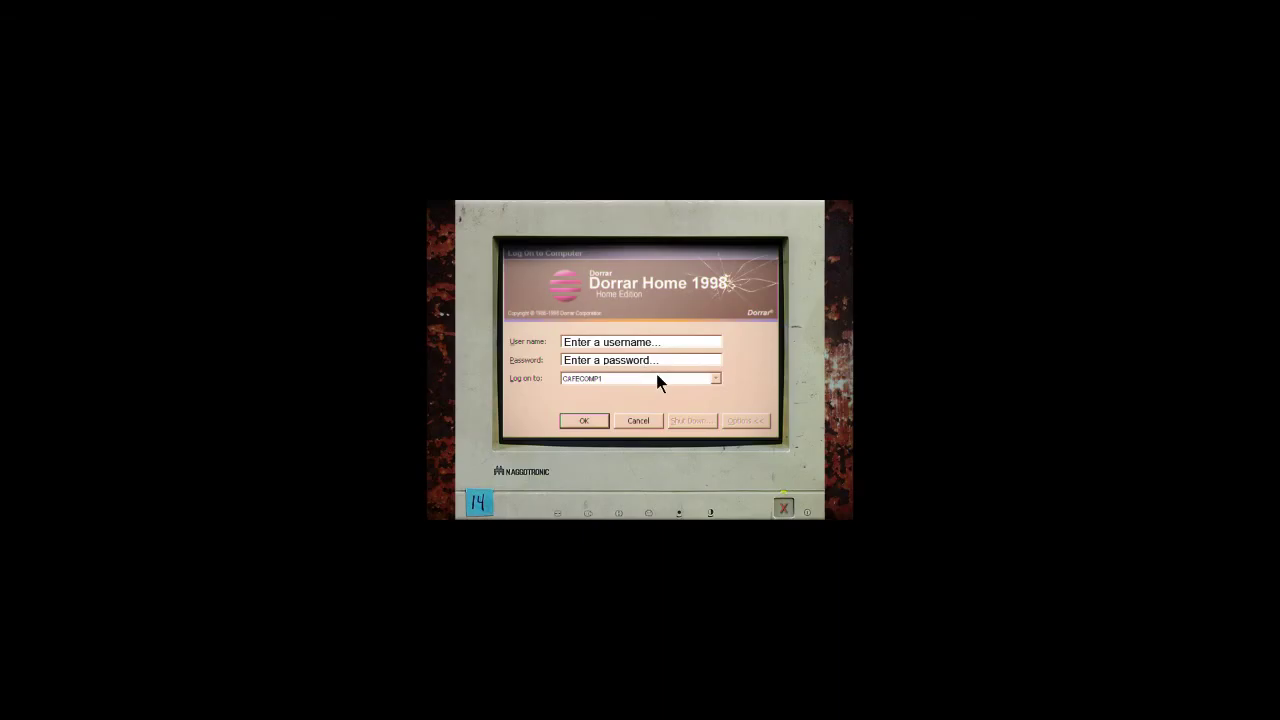
left_click(678, 362)
left_click(669, 345)
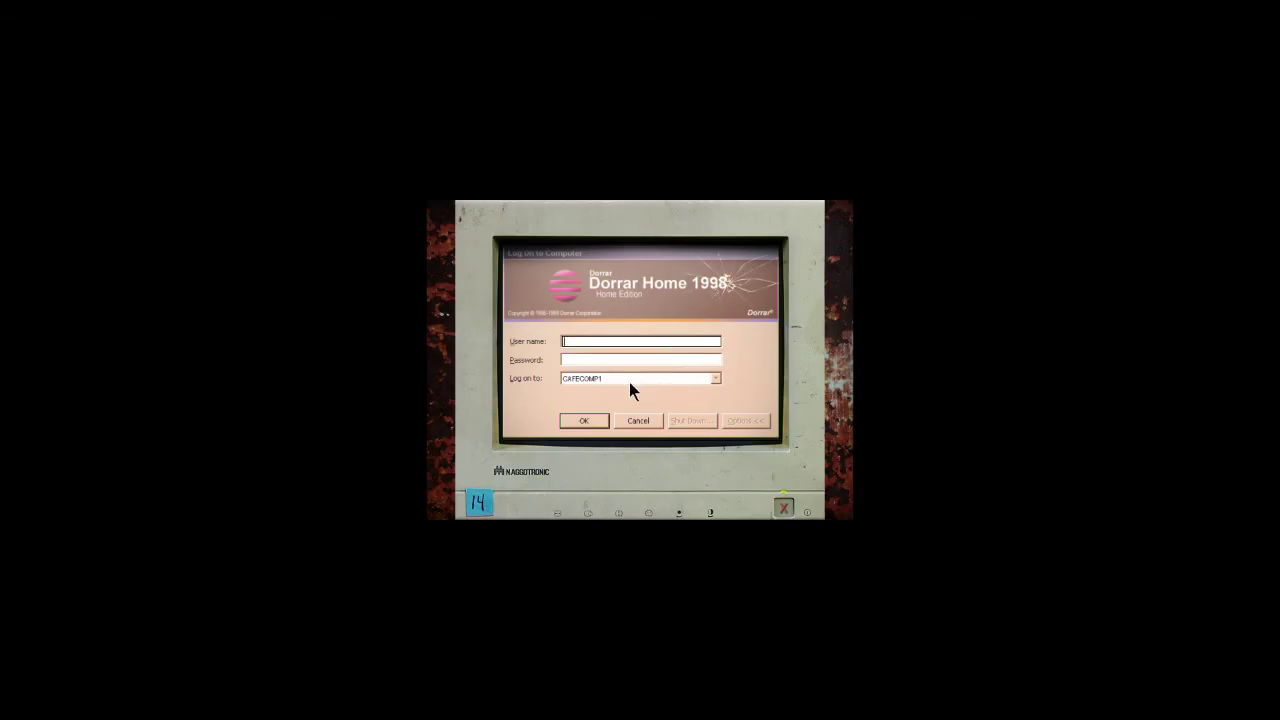
left_click(584, 424)
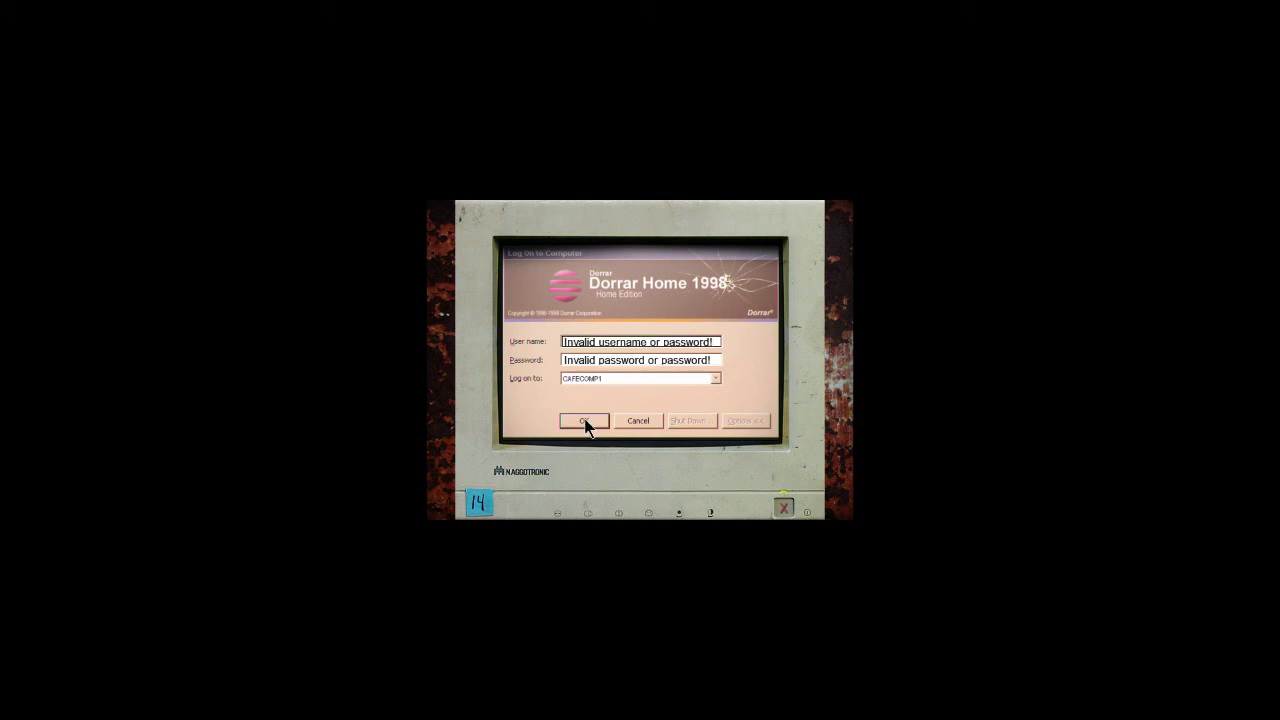